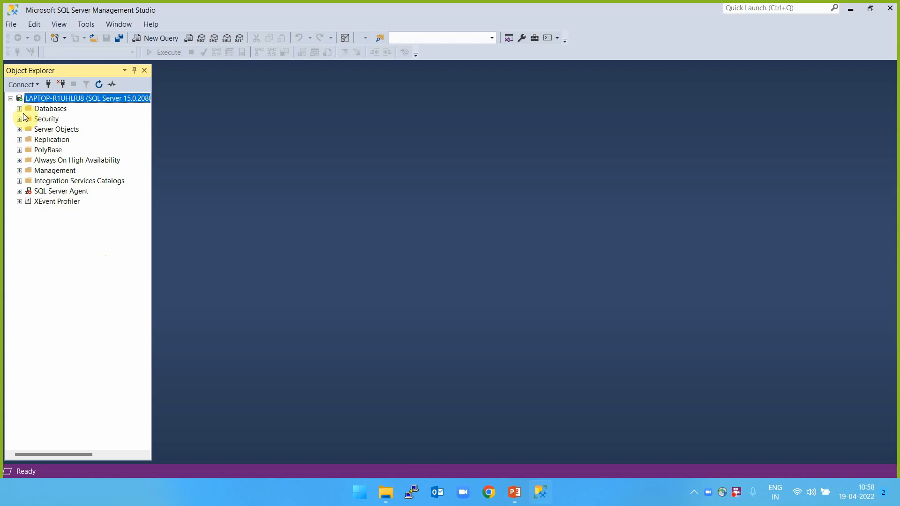
# Step: Expand the server's databases and look through the list of system databases
pyautogui.click(19, 109)
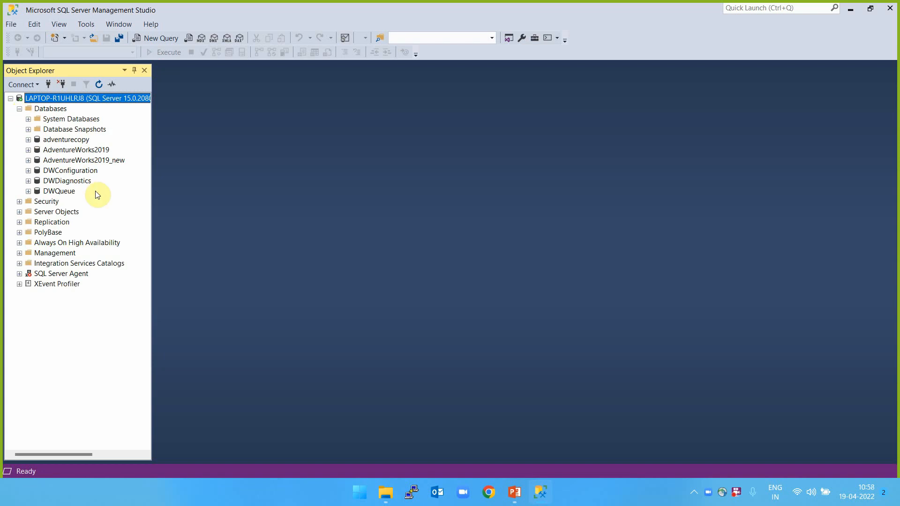
pyautogui.click(28, 120)
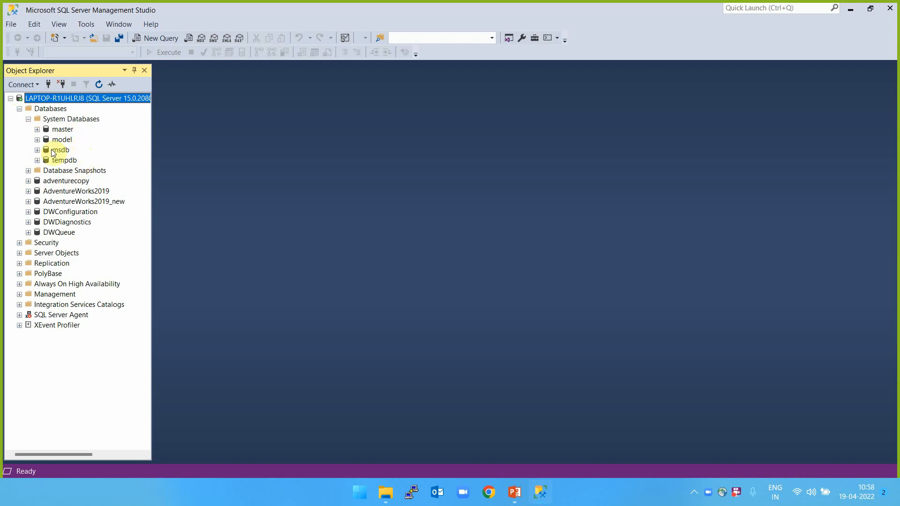
pyautogui.click(28, 120)
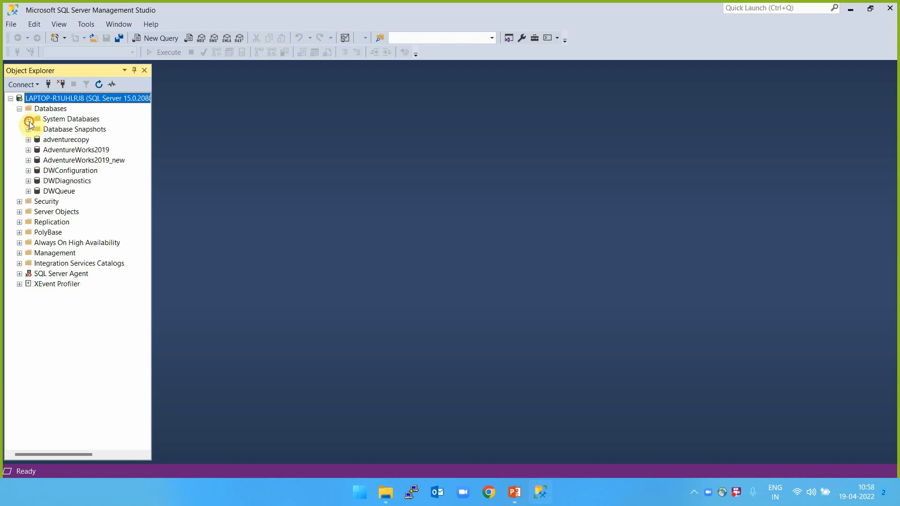
# Step: Open the properties of the AdventureWorks2019 database and show its Files page
pyautogui.click(66, 150)
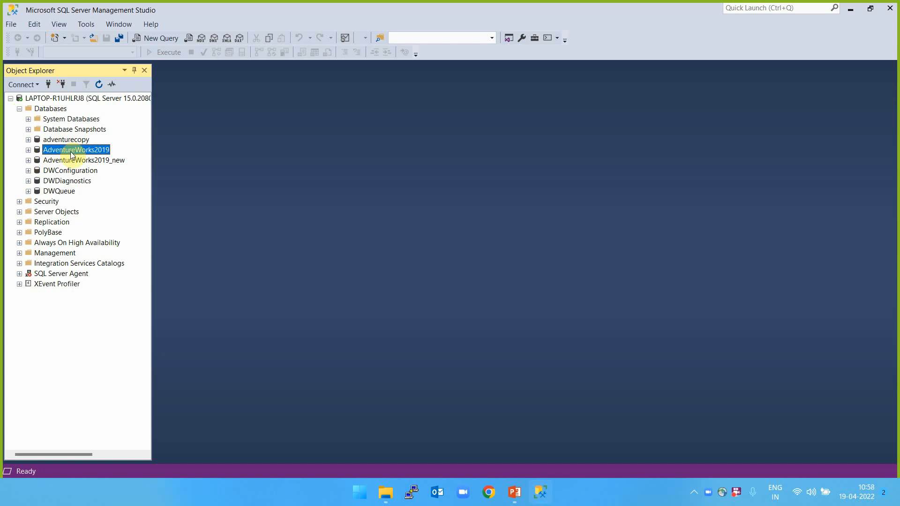
pyautogui.rightClick(72, 155)
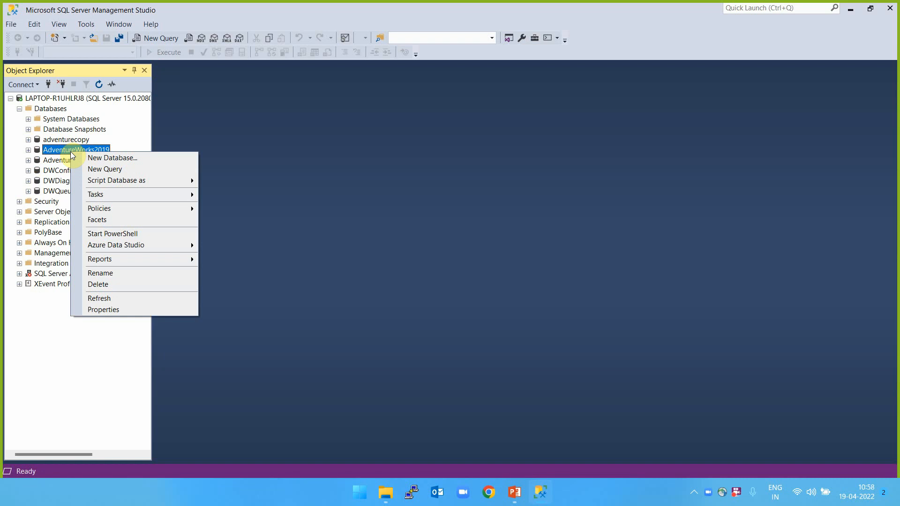
pyautogui.click(115, 311)
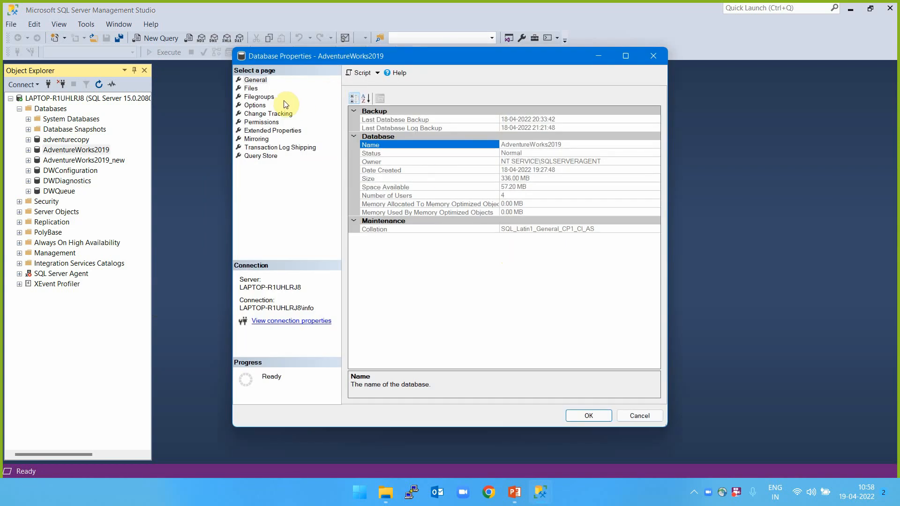
pyautogui.click(259, 96)
pyautogui.click(250, 89)
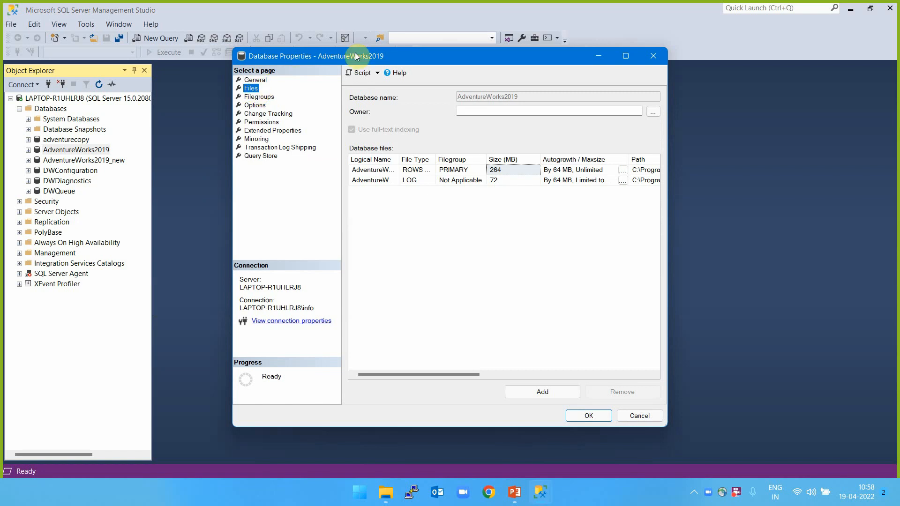
# Step: Enlarge the Database Properties window and widen the file list's columns so the logical names, autogrowth settings and paths are fully readable
pyautogui.moveTo(352, 57); pyautogui.dragTo(273, 56)
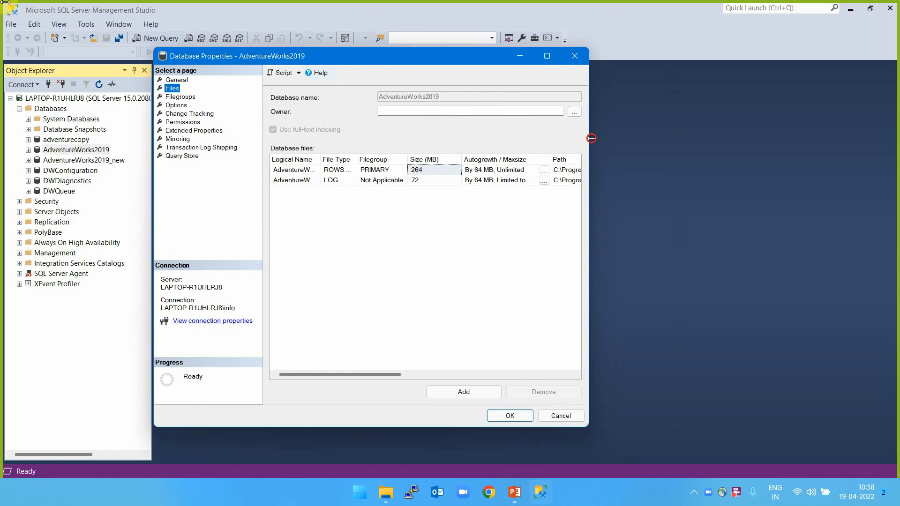
pyautogui.moveTo(589, 136); pyautogui.dragTo(885, 112)
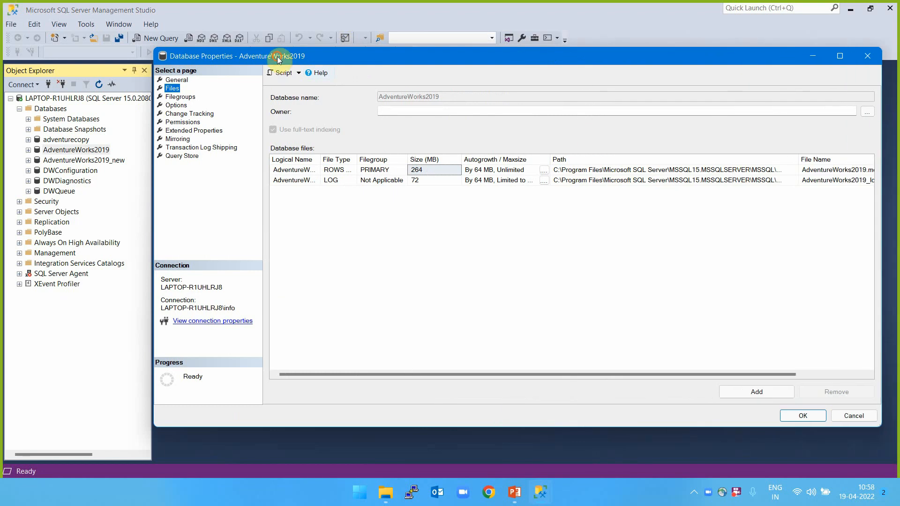
pyautogui.moveTo(276, 56); pyautogui.dragTo(186, 32)
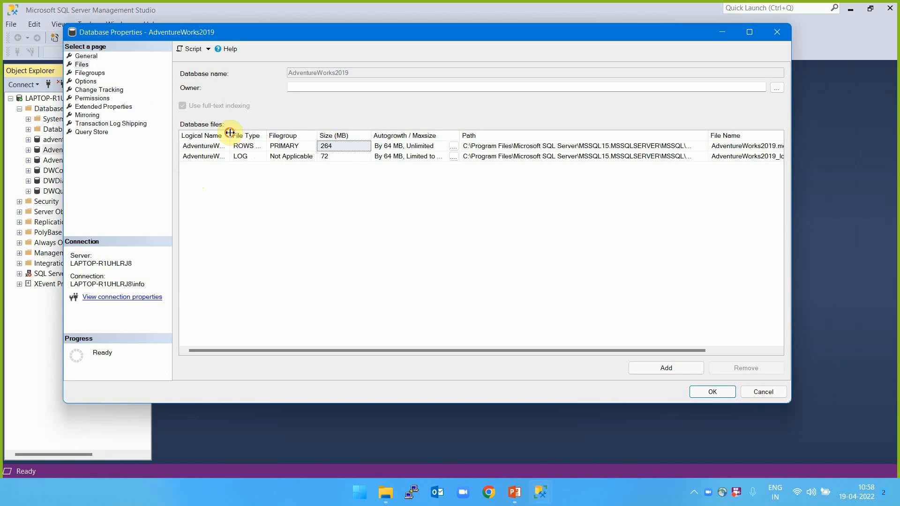
pyautogui.moveTo(230, 135); pyautogui.dragTo(287, 135)
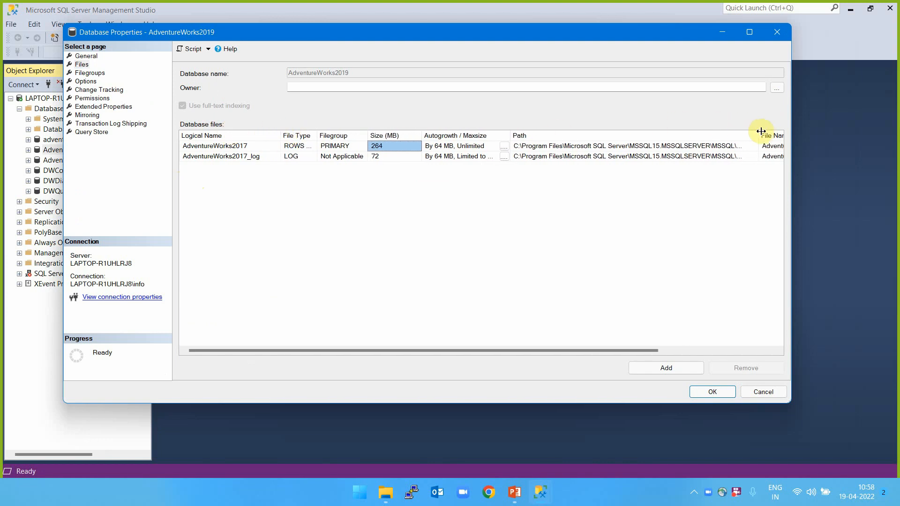
pyautogui.moveTo(761, 131); pyautogui.dragTo(878, 190)
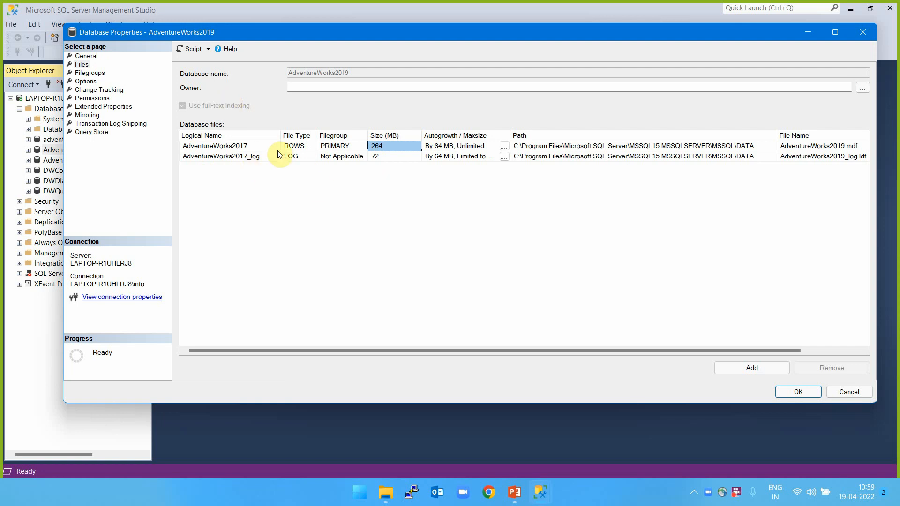
pyautogui.click(242, 146)
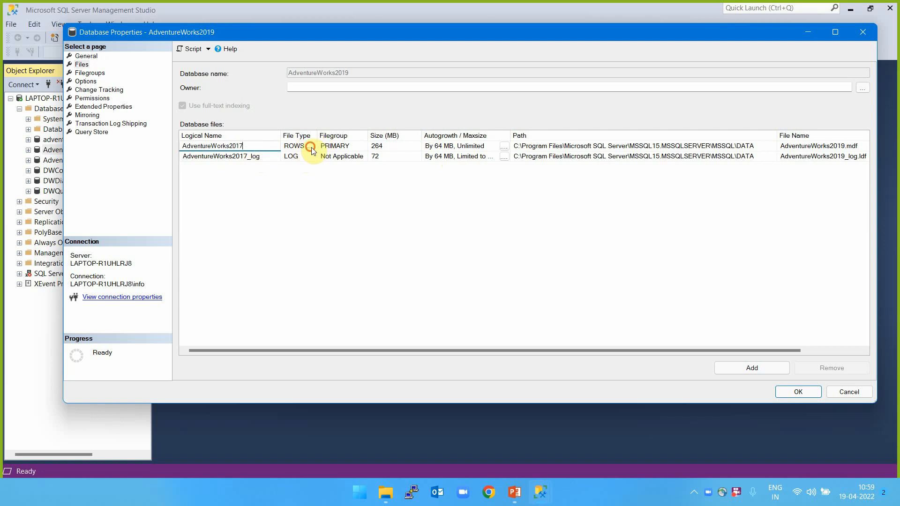
pyautogui.click(446, 147)
pyautogui.click(463, 148)
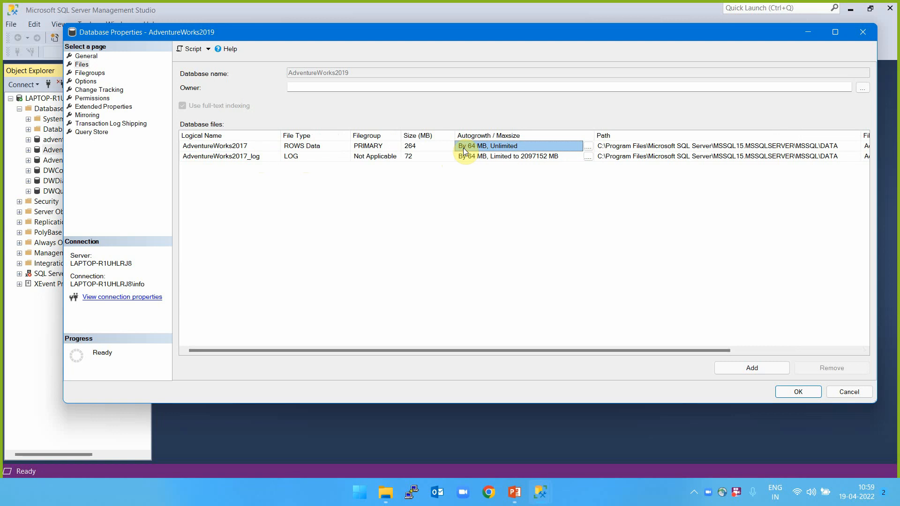
# Step: Set the AdventureWorks2017 data file's autogrowth to 10 percent with its maximum size limited to 100 MB
pyautogui.click(588, 146)
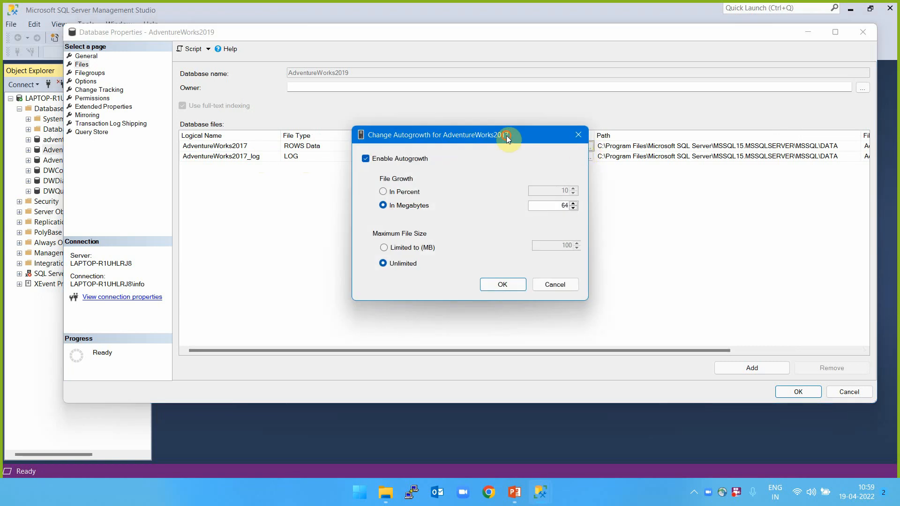
pyautogui.moveTo(507, 136); pyautogui.dragTo(536, 192)
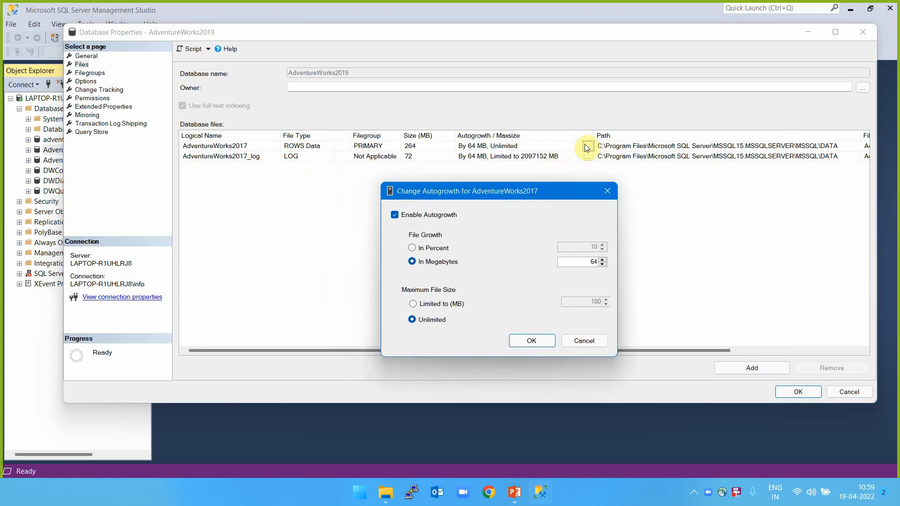
pyautogui.moveTo(528, 193); pyautogui.dragTo(760, 107)
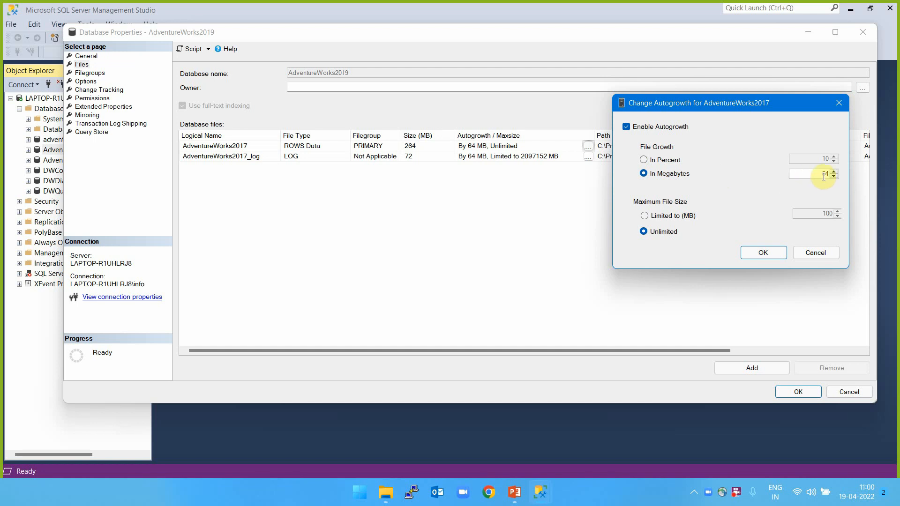
pyautogui.click(644, 160)
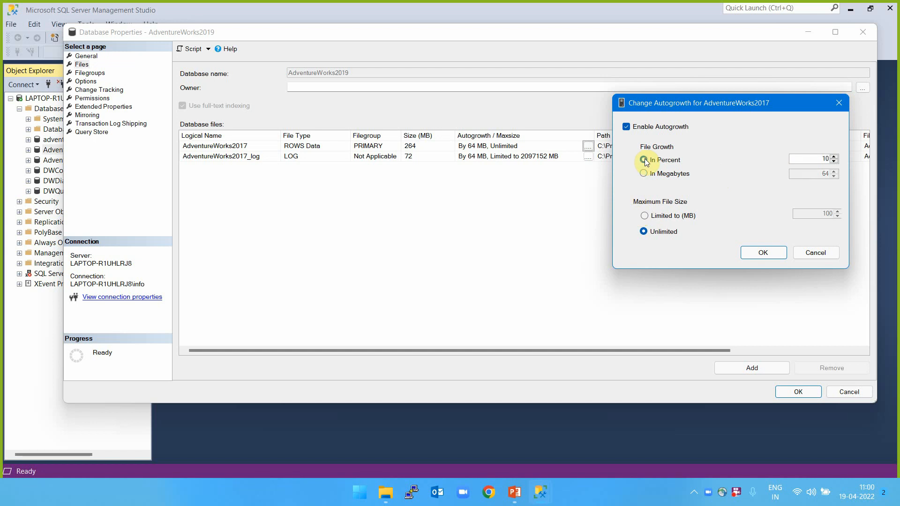
pyautogui.click(820, 159)
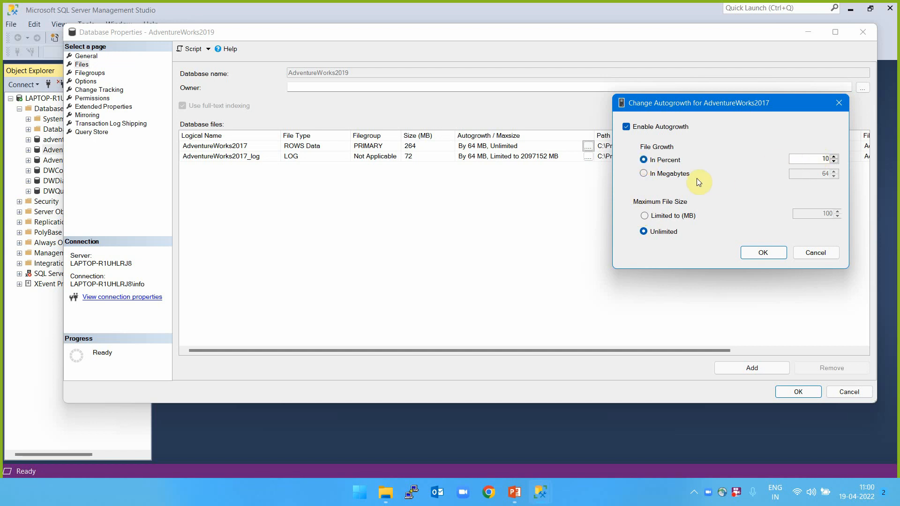
pyautogui.click(649, 216)
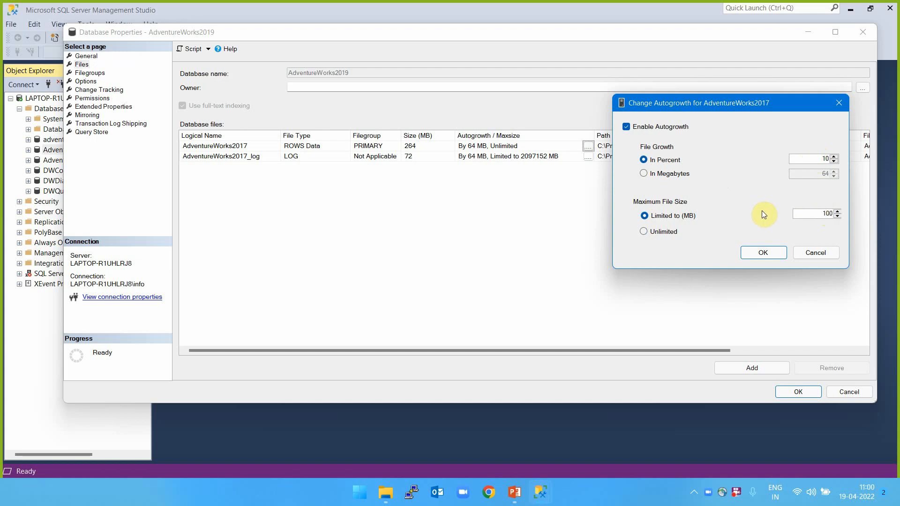
pyautogui.moveTo(726, 110); pyautogui.dragTo(596, 187)
pyautogui.click(695, 333)
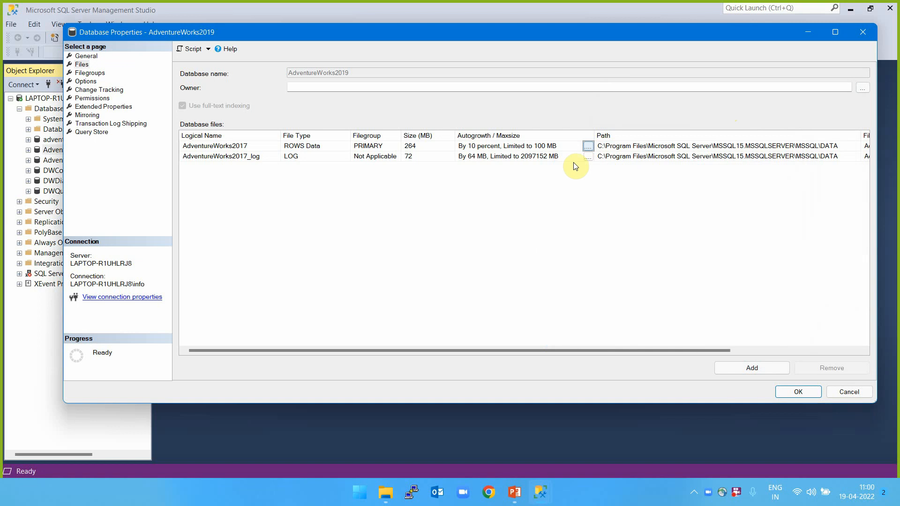
# Step: Set the AdventureWorks2017_log file's autogrowth to 10 percent with an unlimited maximum size
pyautogui.click(587, 157)
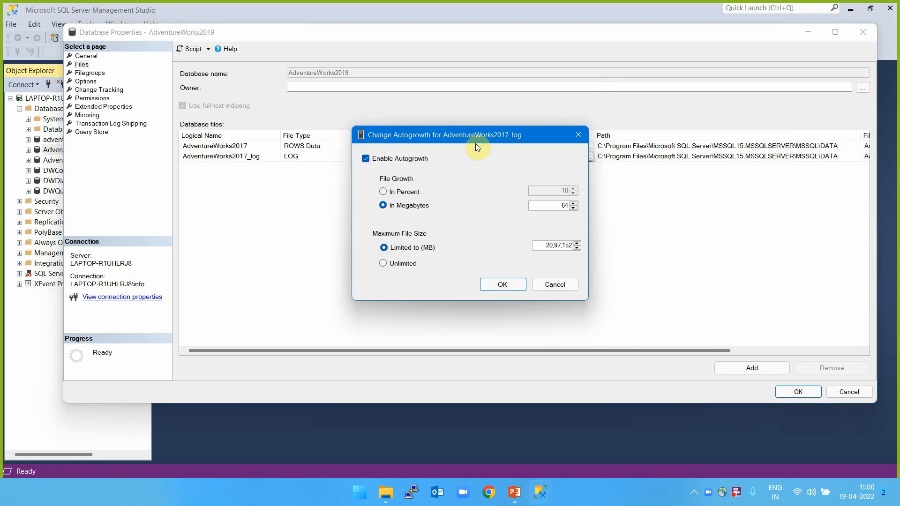
pyautogui.click(396, 265)
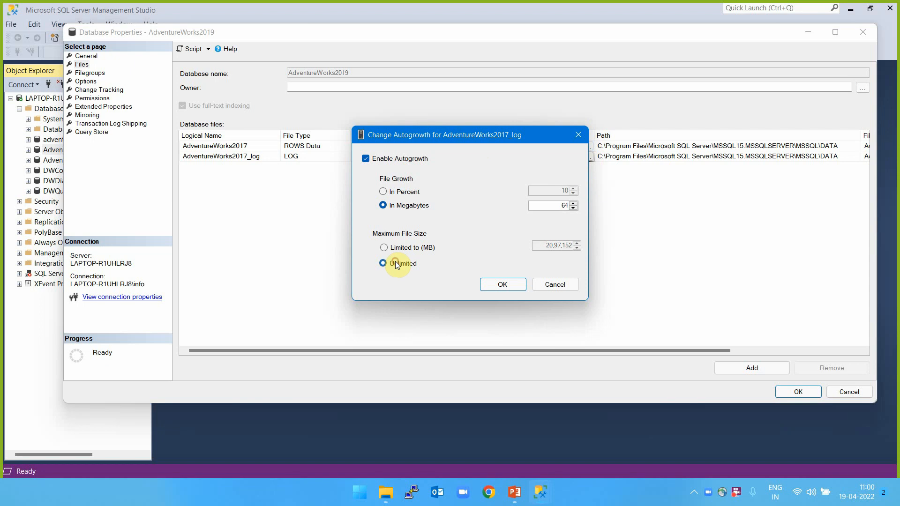
pyautogui.click(397, 191)
pyautogui.click(486, 282)
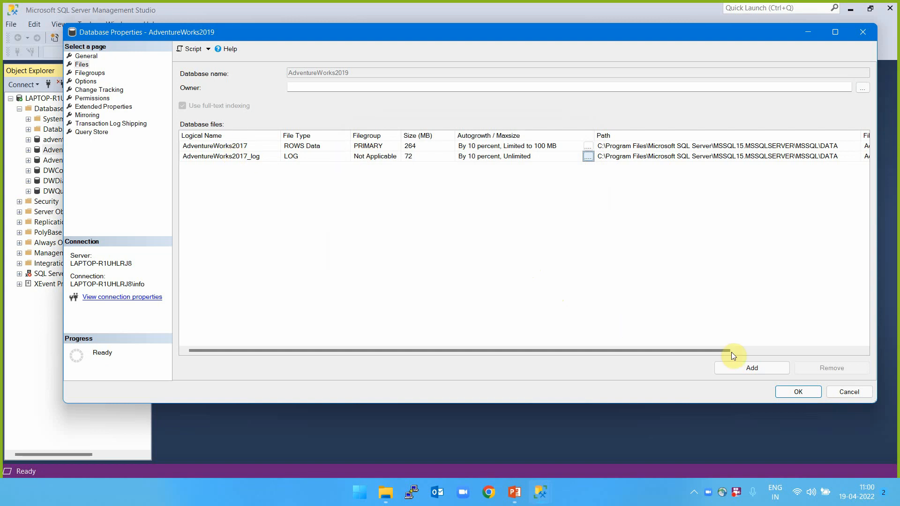
# Step: Add two new files to the database file list and give the first one the logical name ExtraFile
pyautogui.click(746, 365)
pyautogui.click(746, 366)
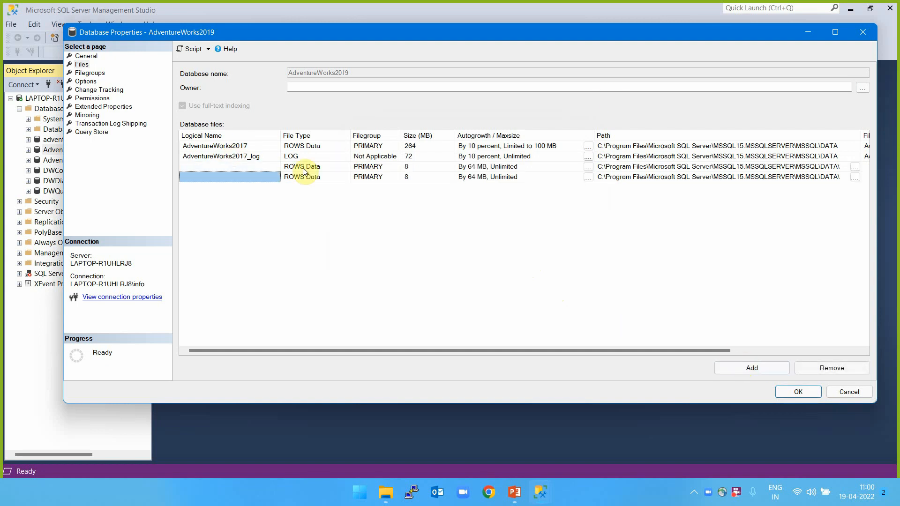
pyautogui.click(856, 178)
pyautogui.click(564, 381)
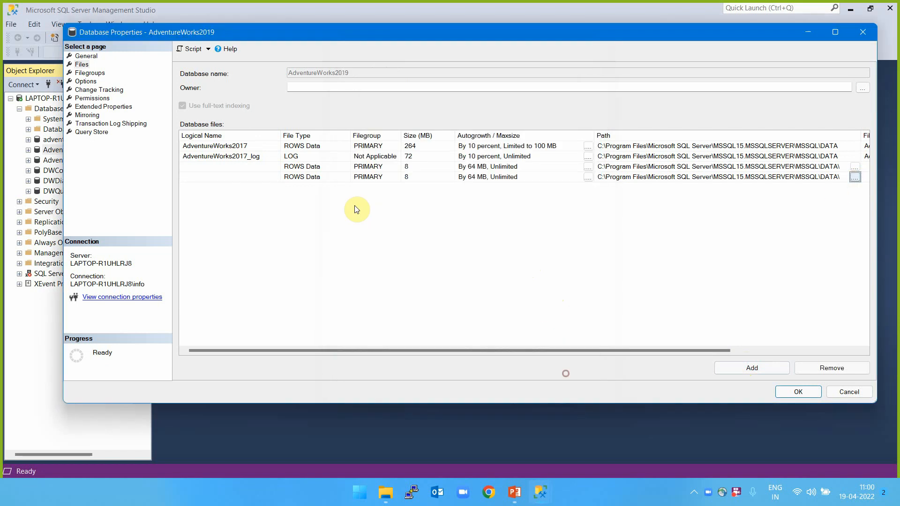
pyautogui.click(265, 165)
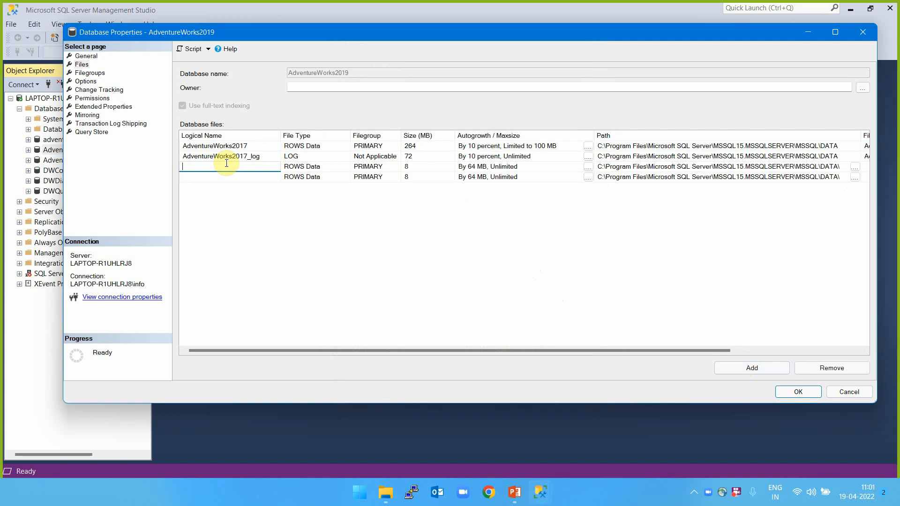
pyautogui.write('ExtraFile')
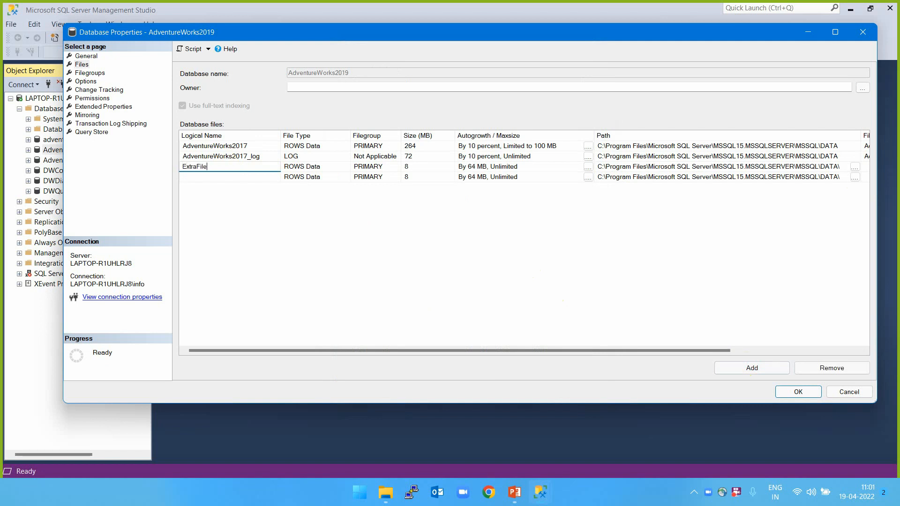
# Step: Set ExtraFile's path to the DATA folder under Microsoft SQL Server\MSSQL15.MSSQLSERVER\MSSQL
pyautogui.click(682, 168)
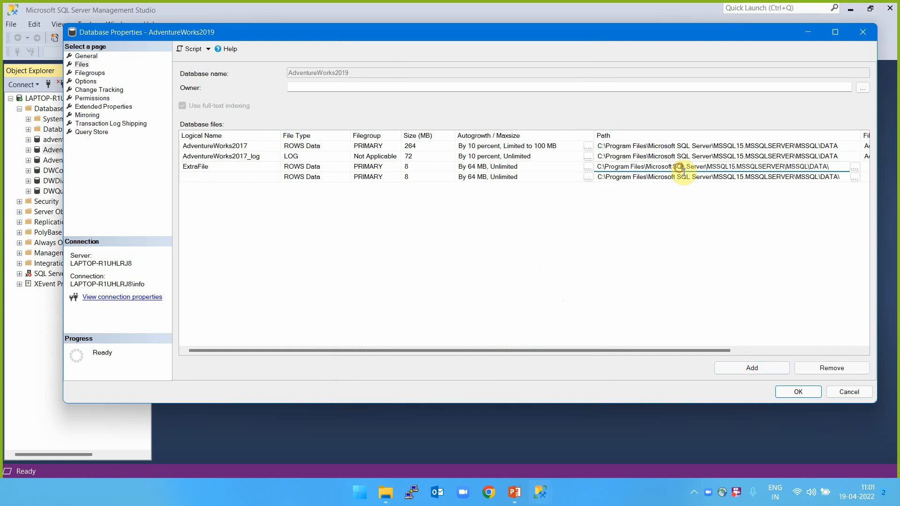
pyautogui.click(855, 168)
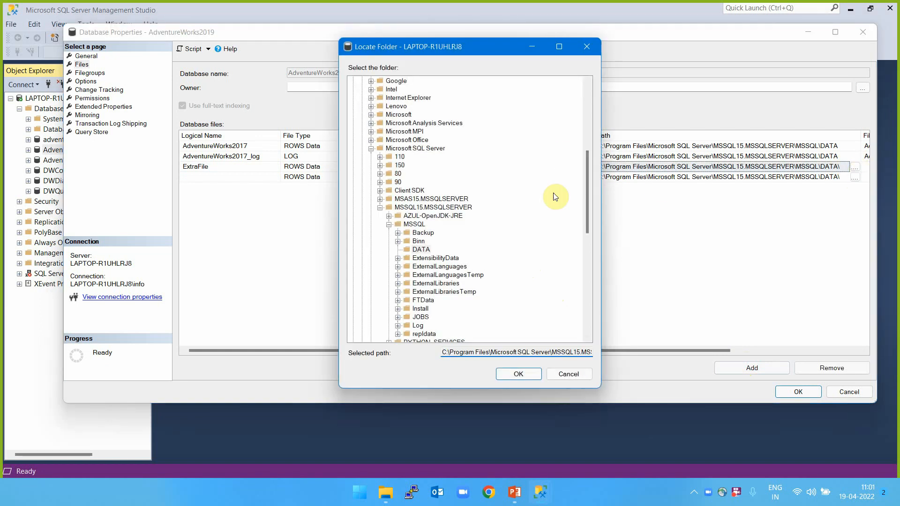
pyautogui.click(371, 149)
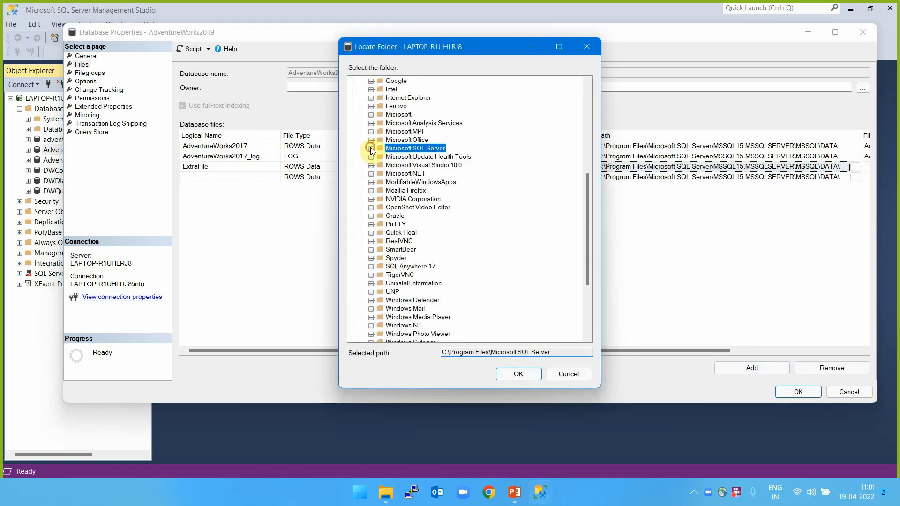
pyautogui.click(370, 148)
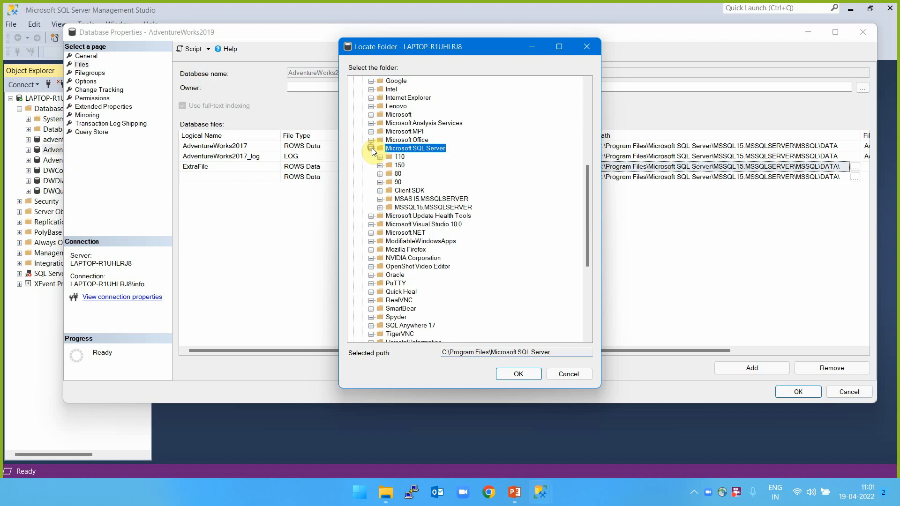
pyautogui.click(380, 207)
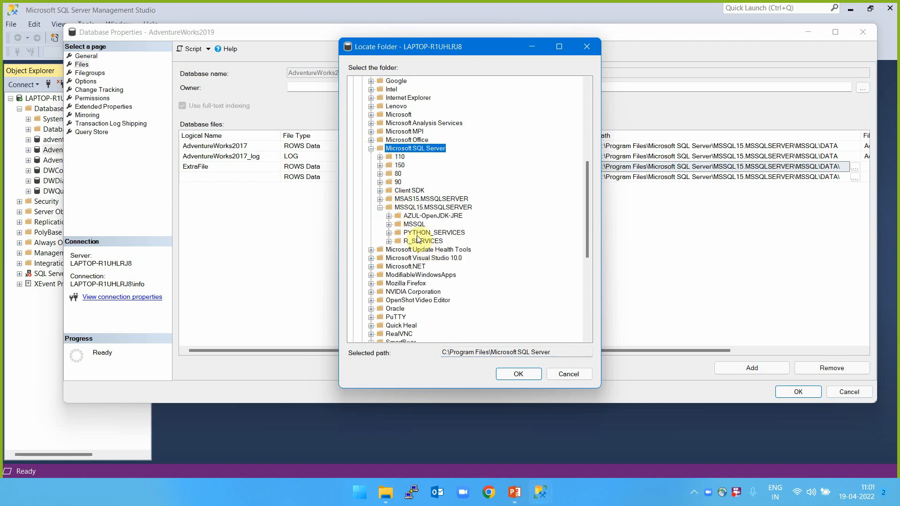
pyautogui.click(388, 224)
pyautogui.click(421, 249)
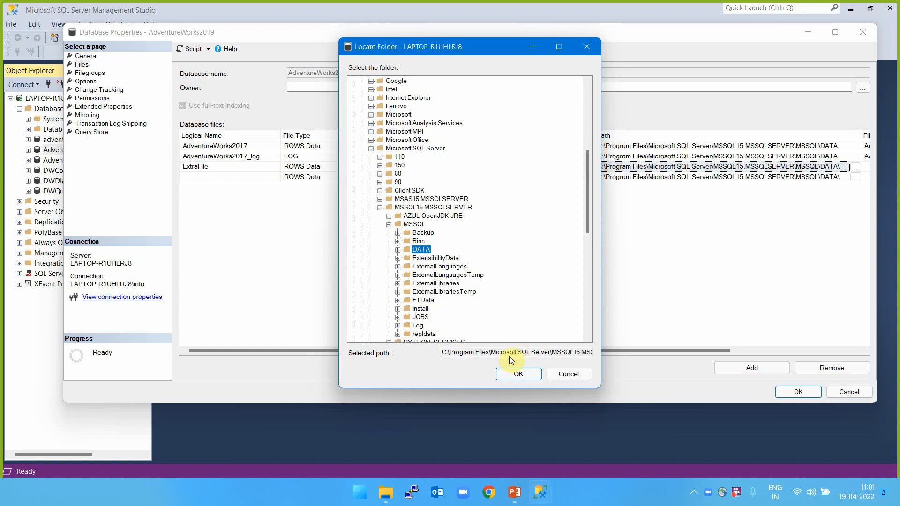
pyautogui.click(523, 374)
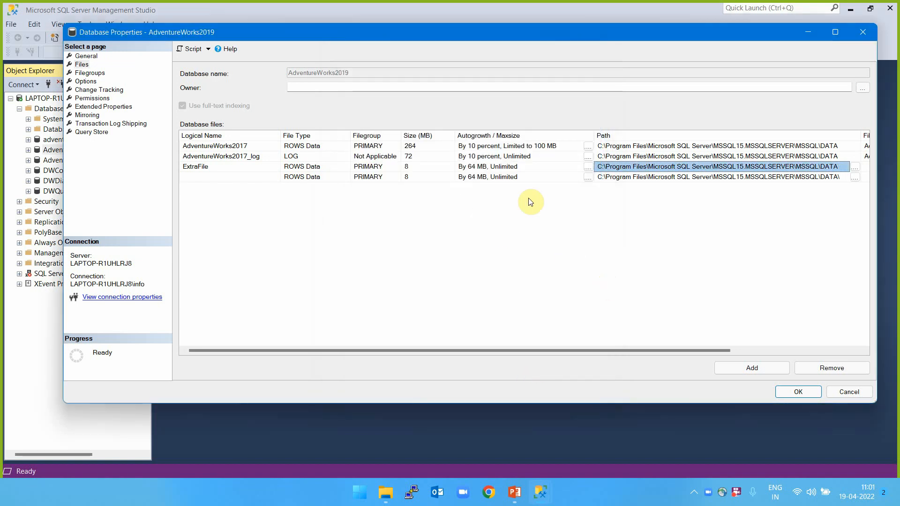
# Step: Name the second new file extra file 2 and remove it from the database file list
pyautogui.click(508, 168)
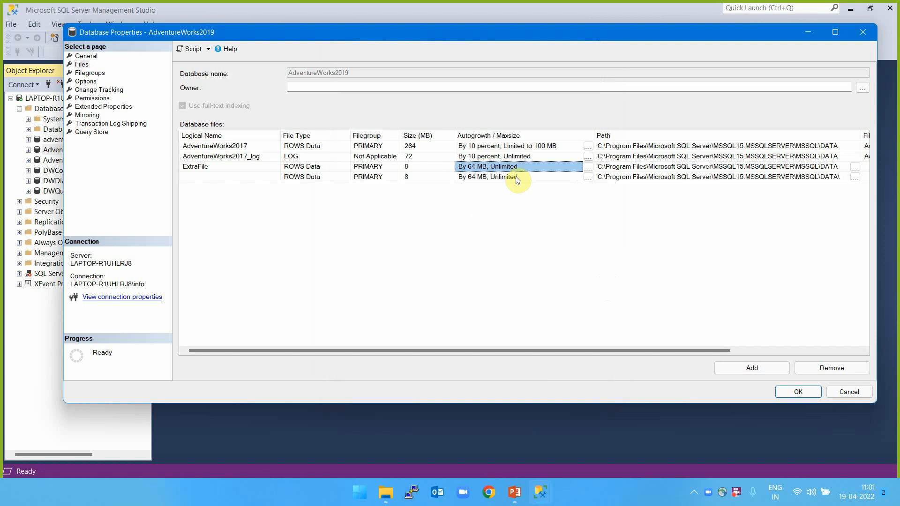
pyautogui.click(203, 176)
pyautogui.write('extra file 2')
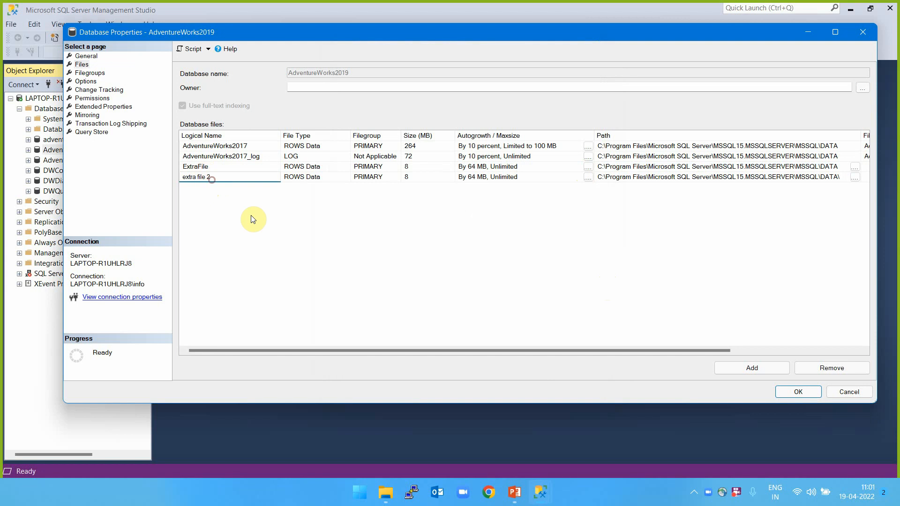
pyautogui.click(837, 370)
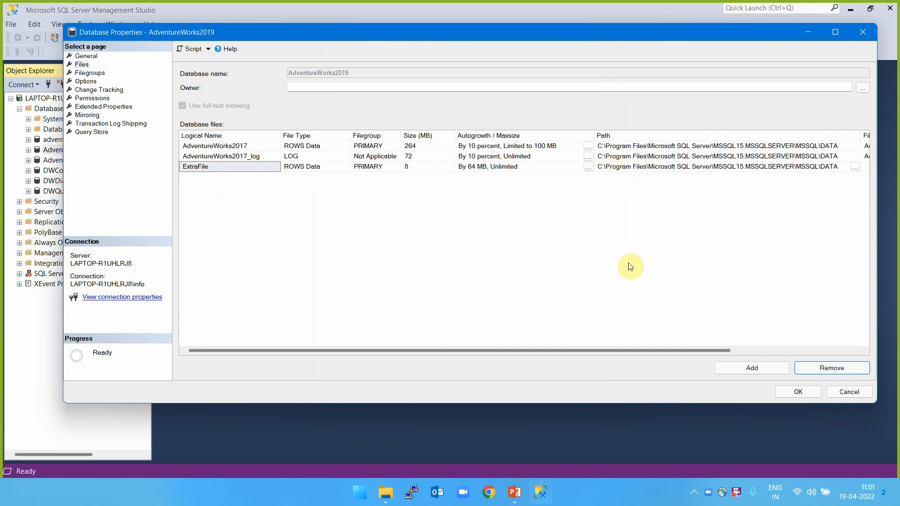
# Step: Set ExtraFile's physical file name to extrafileforadventureworks.ndf
pyautogui.moveTo(643, 351); pyautogui.dragTo(799, 344)
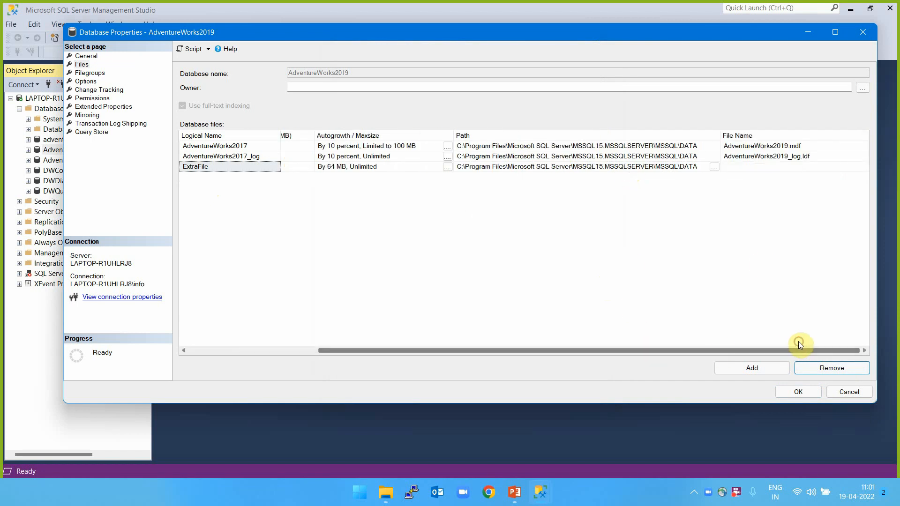
pyautogui.click(744, 168)
pyautogui.click(750, 167)
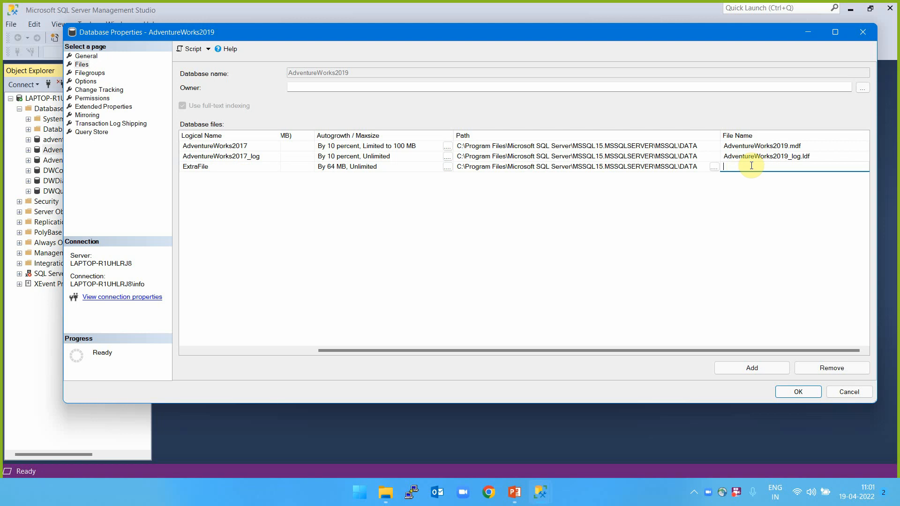
pyautogui.write('extrafile')
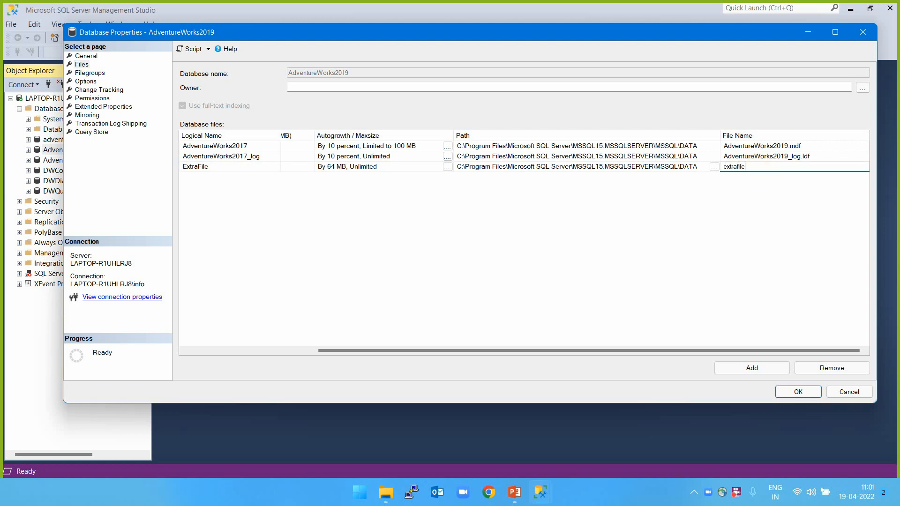
pyautogui.write('foradventureworks.ndf')
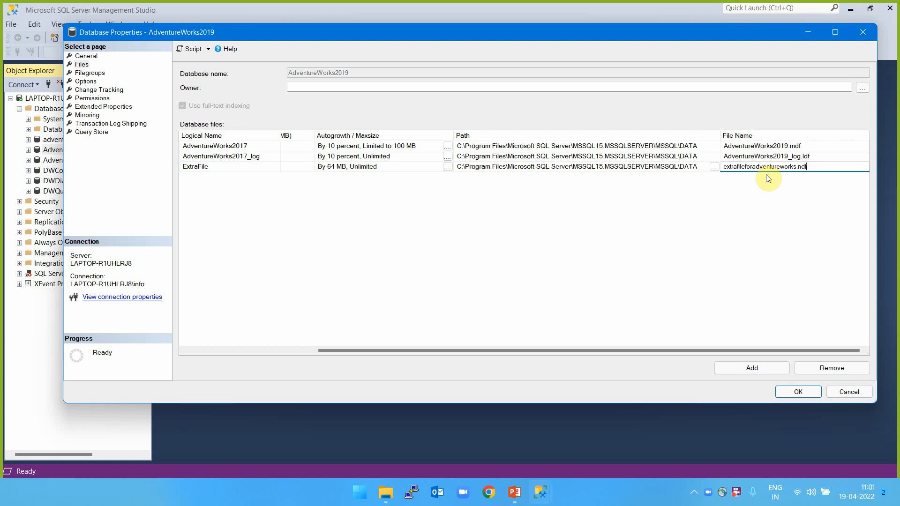
pyautogui.click(822, 161)
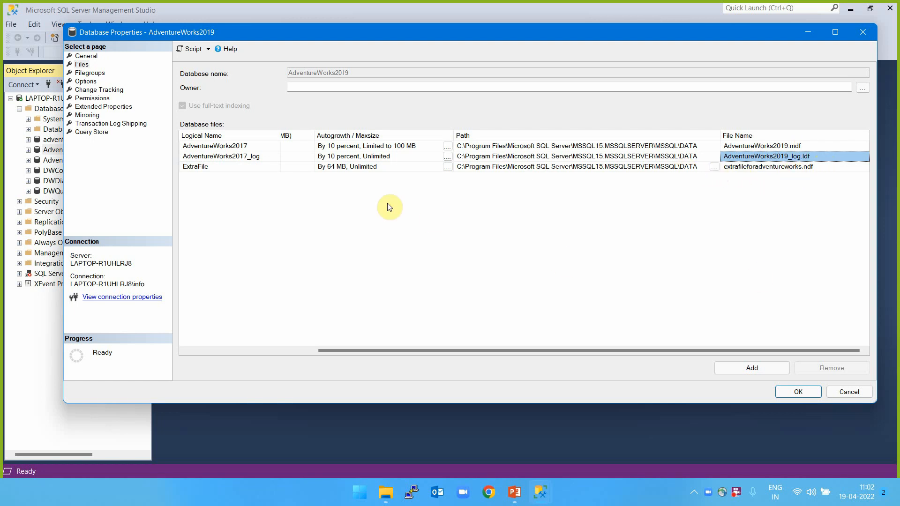
# Step: Script the pending AdventureWorks2019 file changes to a new query window and bring that script into view
pyautogui.moveTo(376, 351); pyautogui.dragTo(257, 352)
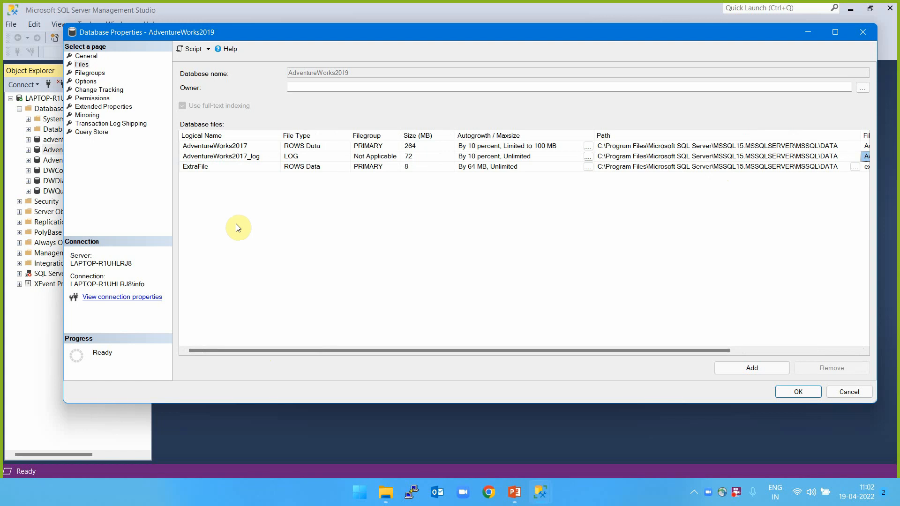
pyautogui.click(208, 49)
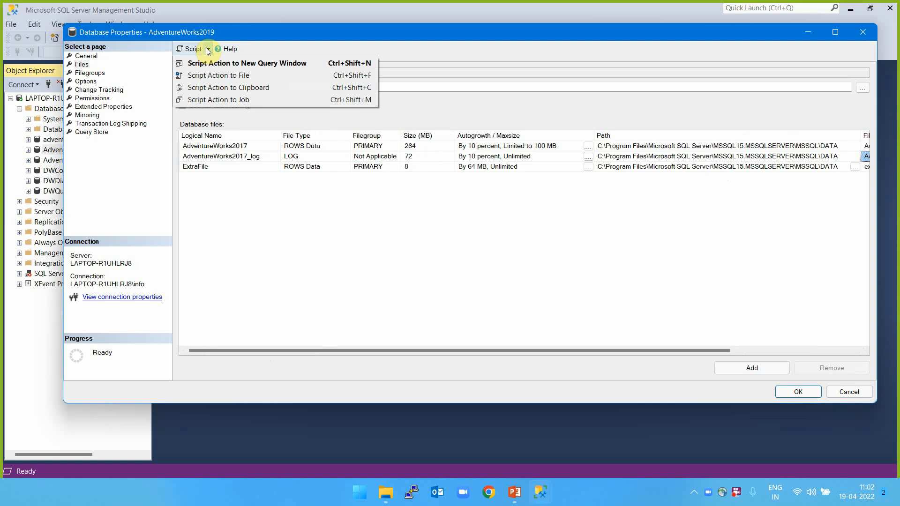
pyautogui.click(227, 63)
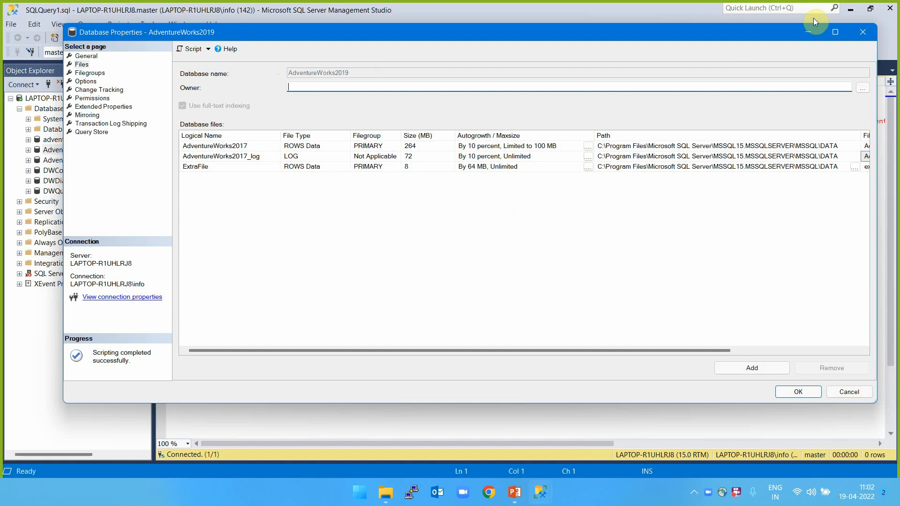
pyautogui.click(807, 32)
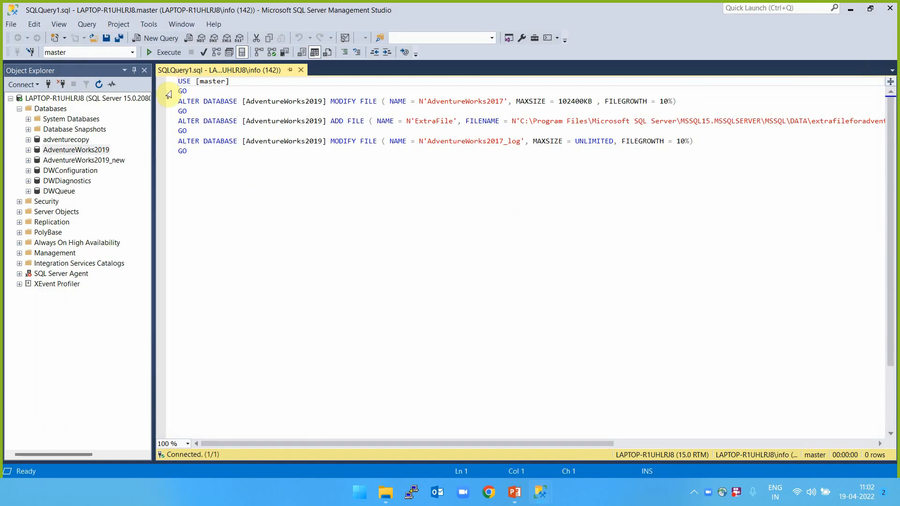
# Step: Delete all the generated ALTER DATABASE statements from the query editor
pyautogui.moveTo(175, 91); pyautogui.dragTo(176, 169)
pyautogui.click(285, 207)
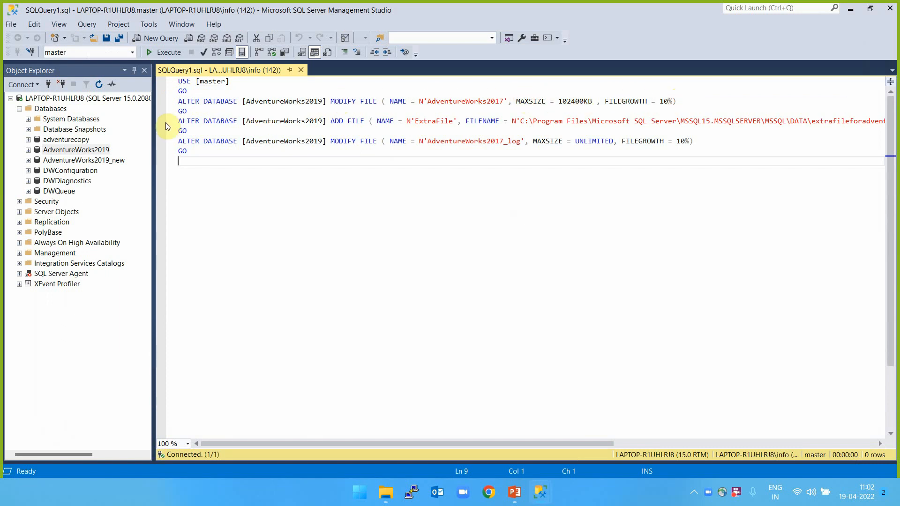
pyautogui.moveTo(181, 160); pyautogui.dragTo(150, 75)
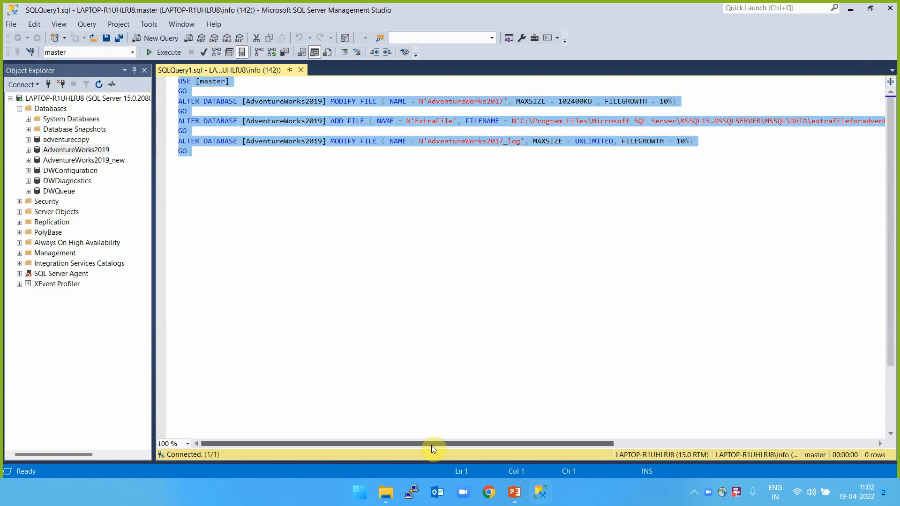
pyautogui.press('Delete')
# Step: Return to the AdventureWorks2019 database properties and try to apply the file changes
pyautogui.moveTo(529, 497)
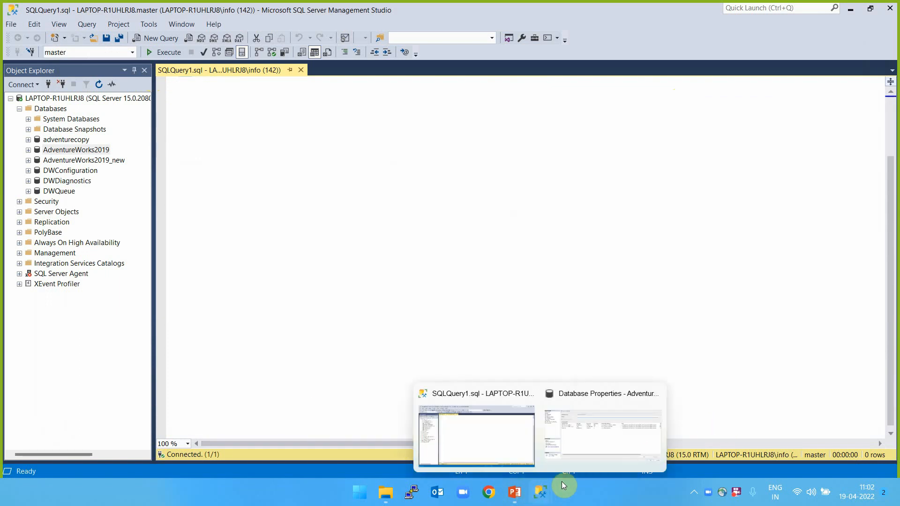
pyautogui.click(579, 408)
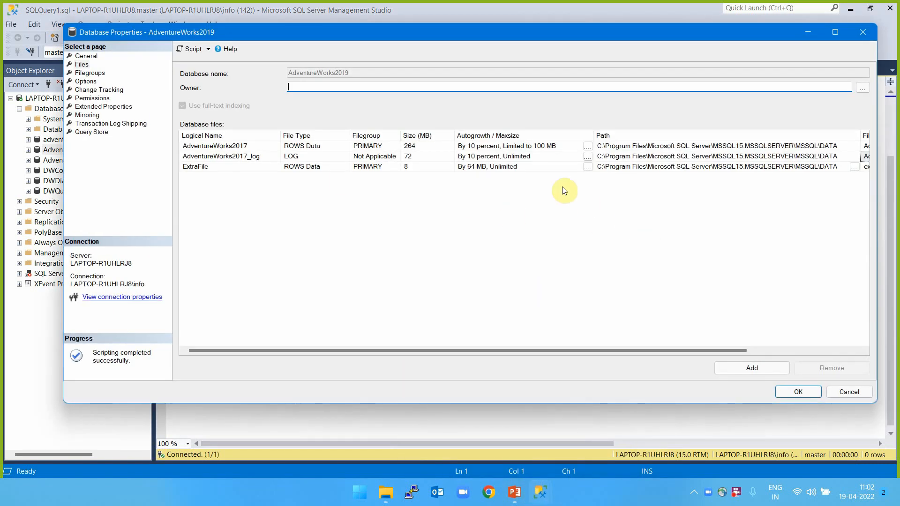
pyautogui.click(798, 393)
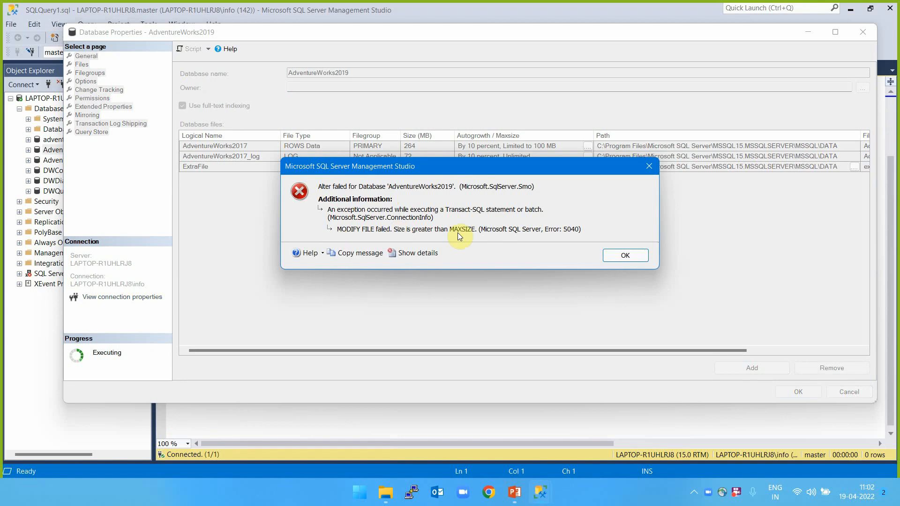
pyautogui.click(629, 253)
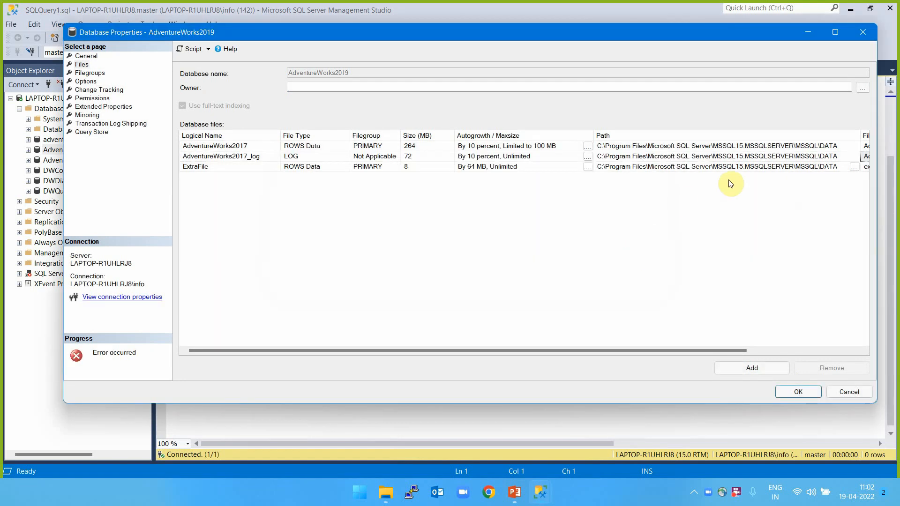
# Step: Set the AdventureWorks2017 data file's maximum size to unlimited and apply the database file changes
pyautogui.click(588, 147)
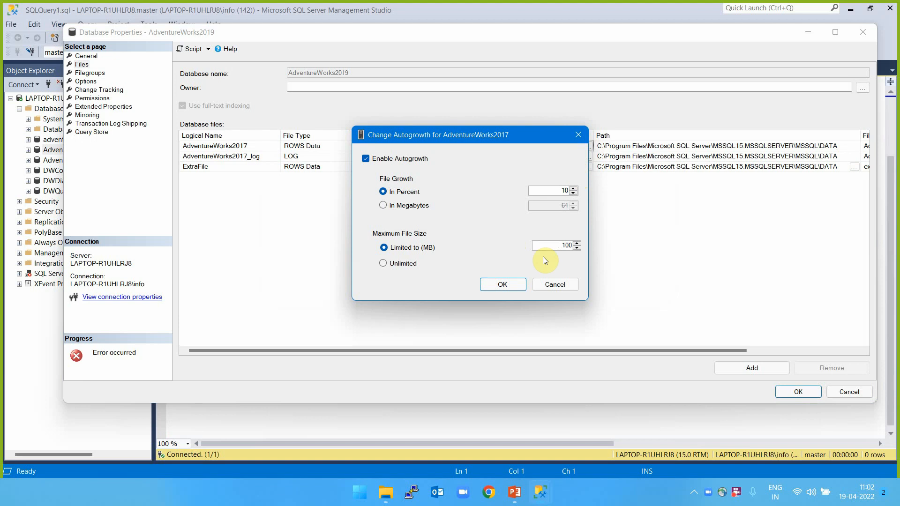
pyautogui.click(409, 264)
pyautogui.click(505, 284)
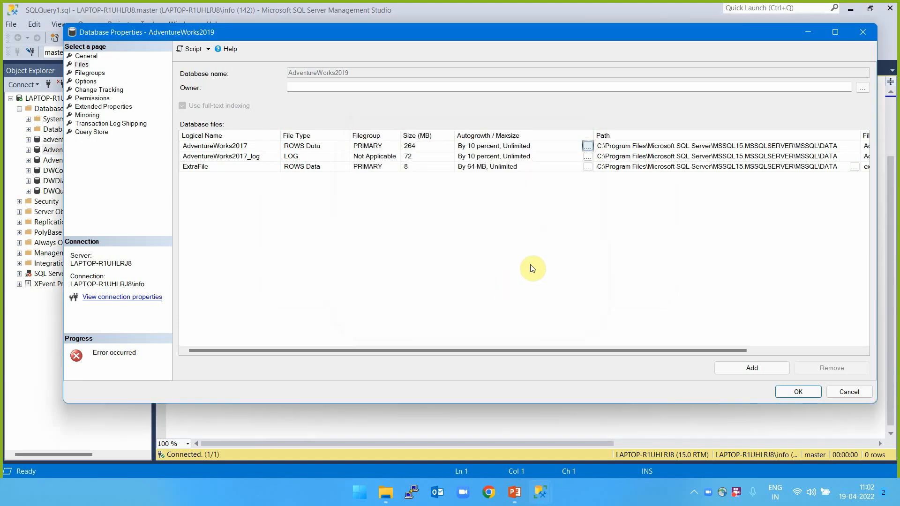
pyautogui.click(797, 392)
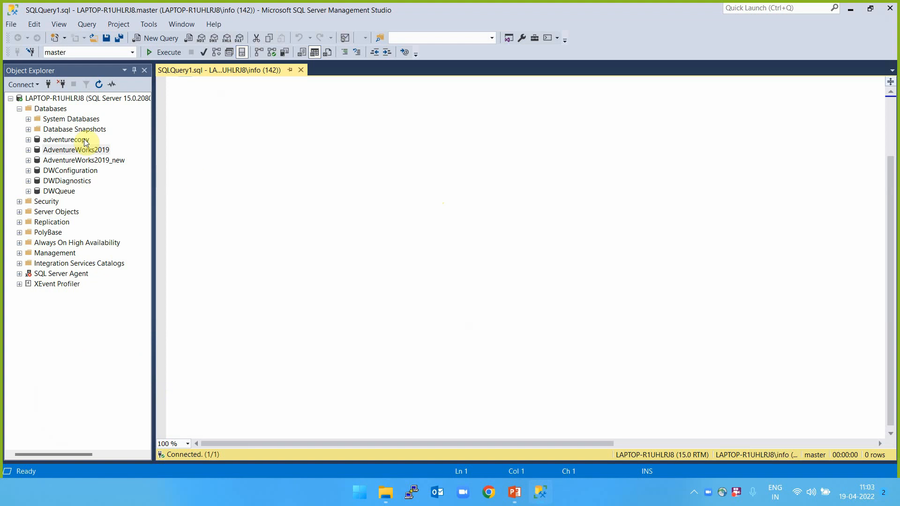
# Step: Inspect the file settings of the master system database and close its properties without changes
pyautogui.click(29, 123)
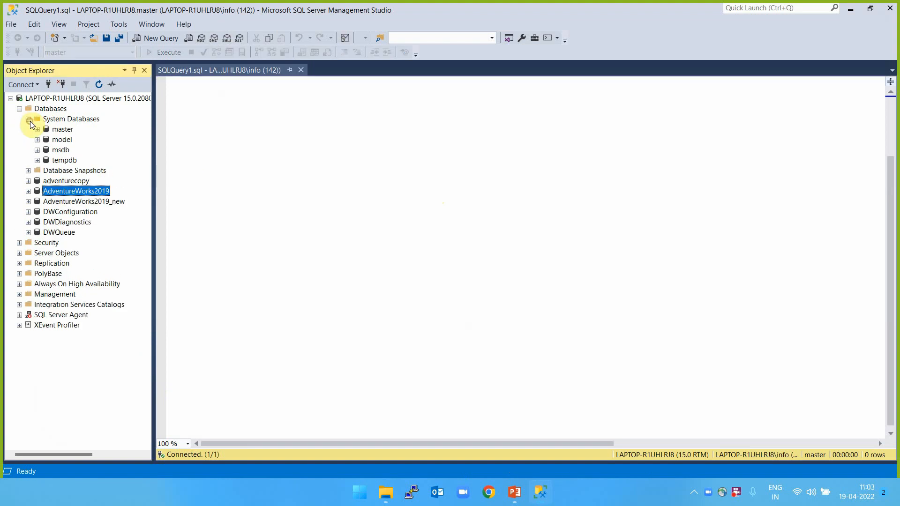
pyautogui.click(53, 131)
pyautogui.rightClick(53, 133)
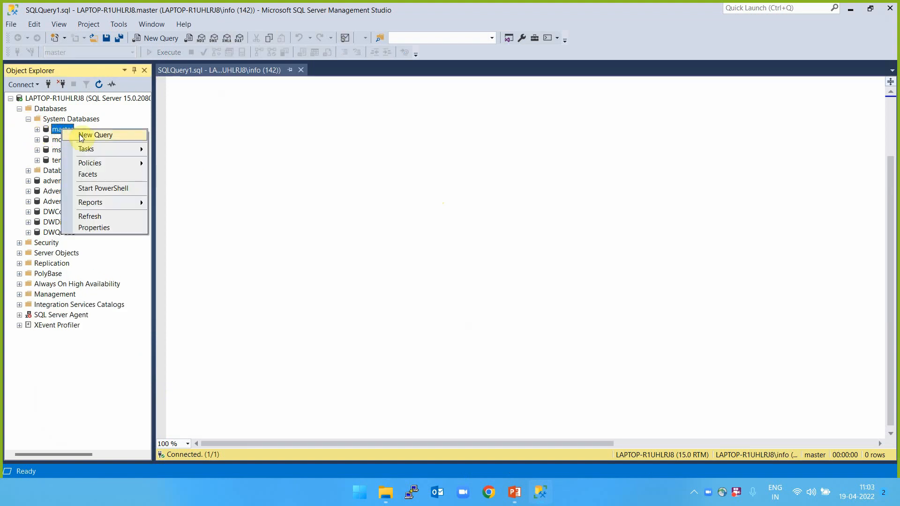
pyautogui.click(94, 228)
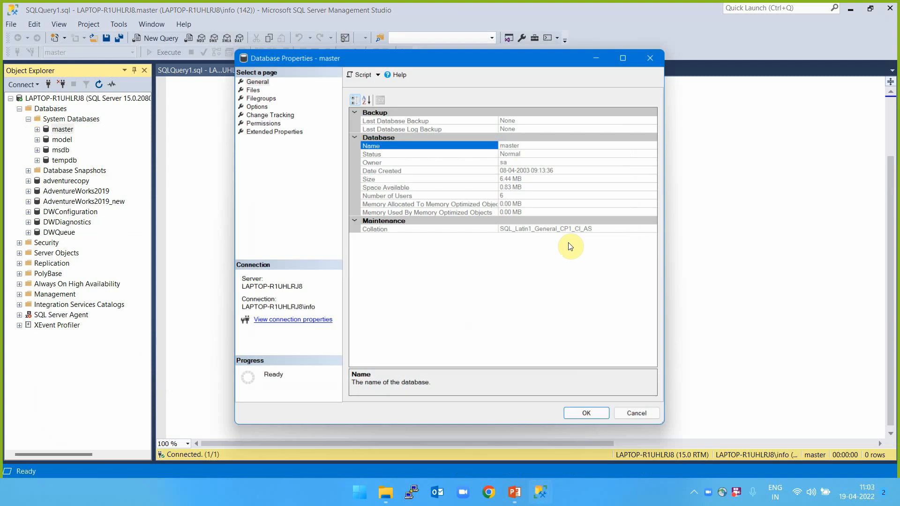
pyautogui.click(260, 97)
pyautogui.click(251, 88)
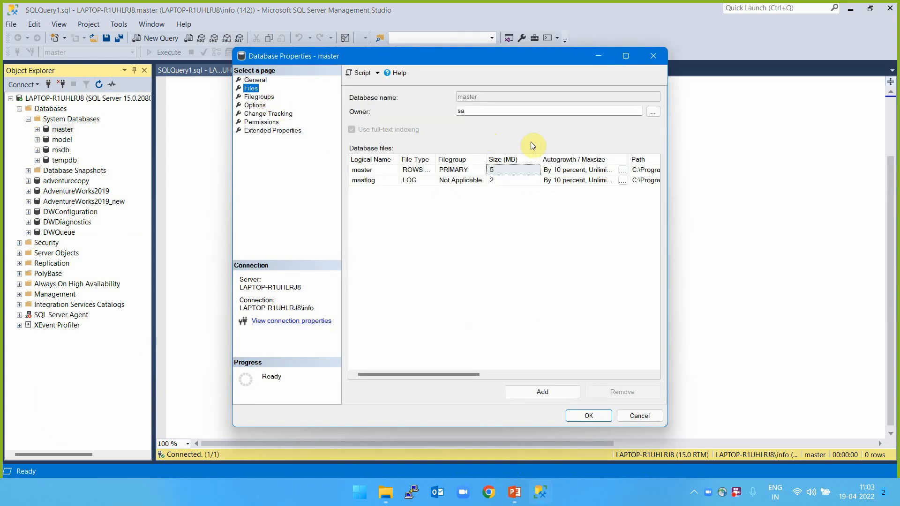
pyautogui.click(639, 416)
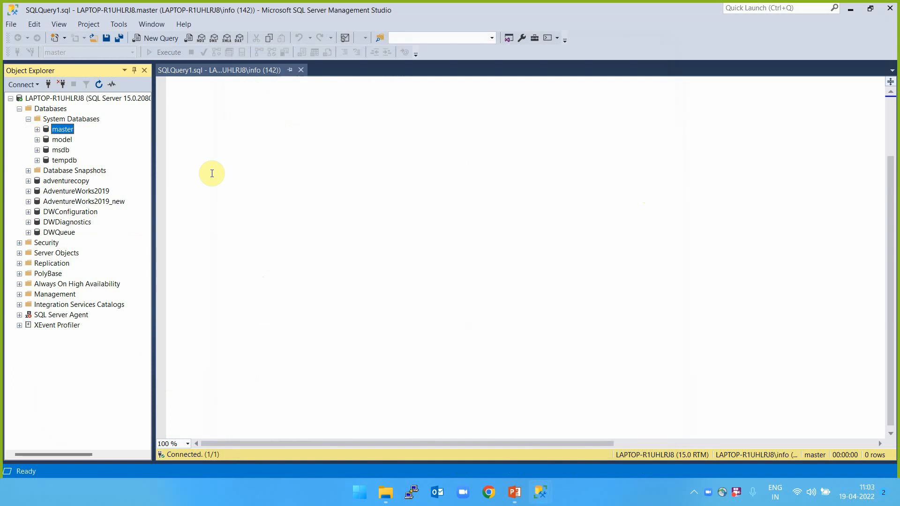
# Step: Add a rows filegroup named Filegoup1 in the AdventureWorks2019 database properties
pyautogui.click(79, 192)
pyautogui.rightClick(83, 192)
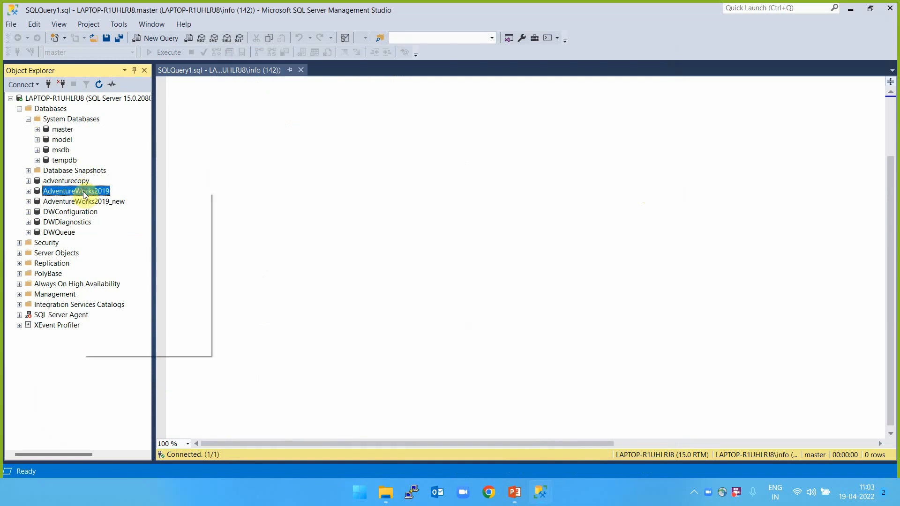
pyautogui.moveTo(166, 237)
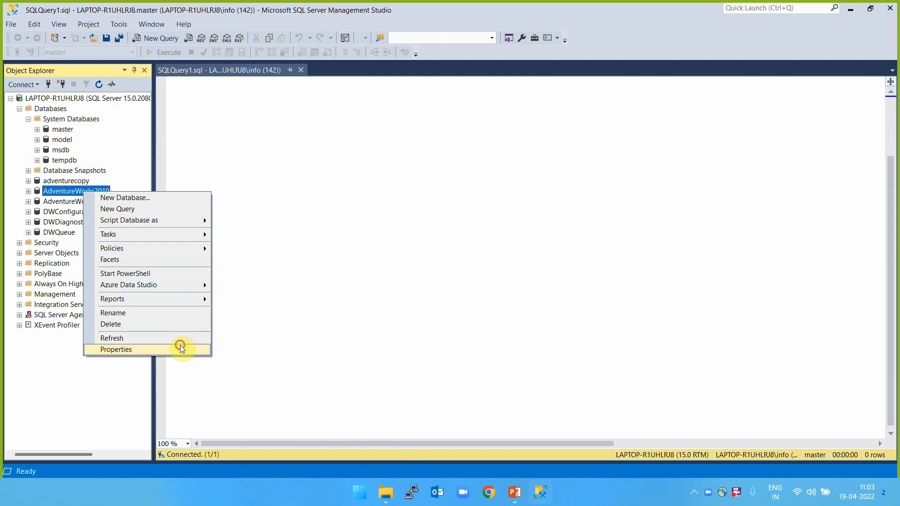
pyautogui.click(180, 348)
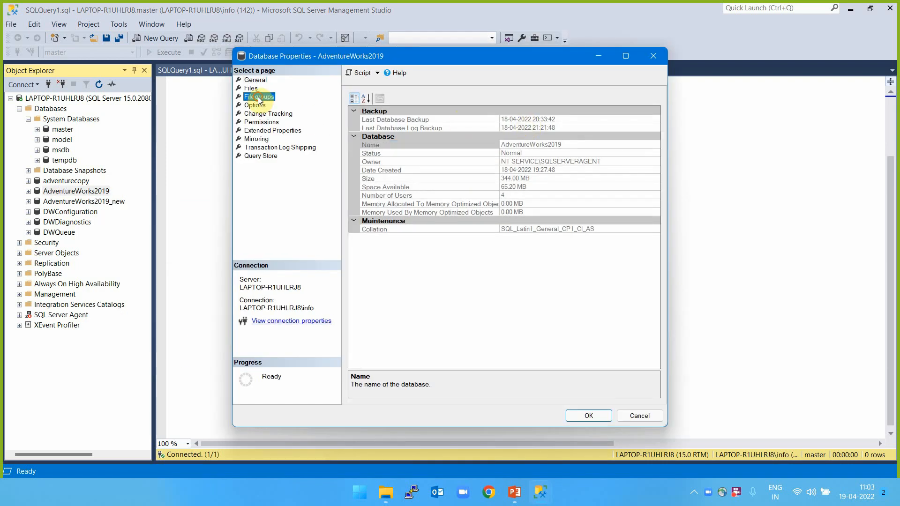
pyautogui.click(261, 100)
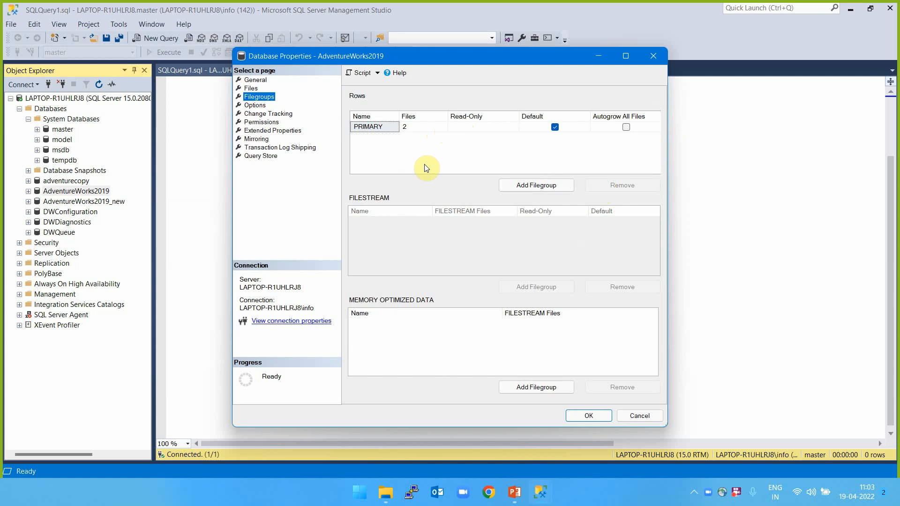
pyautogui.click(535, 185)
pyautogui.click(368, 137)
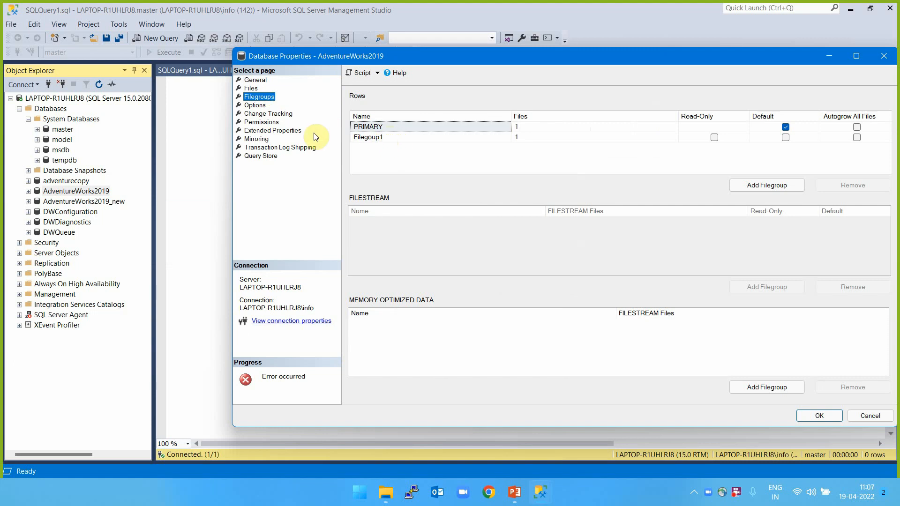
# Step: Review the AdventureWorks2019 file list and its filegroup assignments, and dismiss the database properties without applying
pyautogui.click(252, 88)
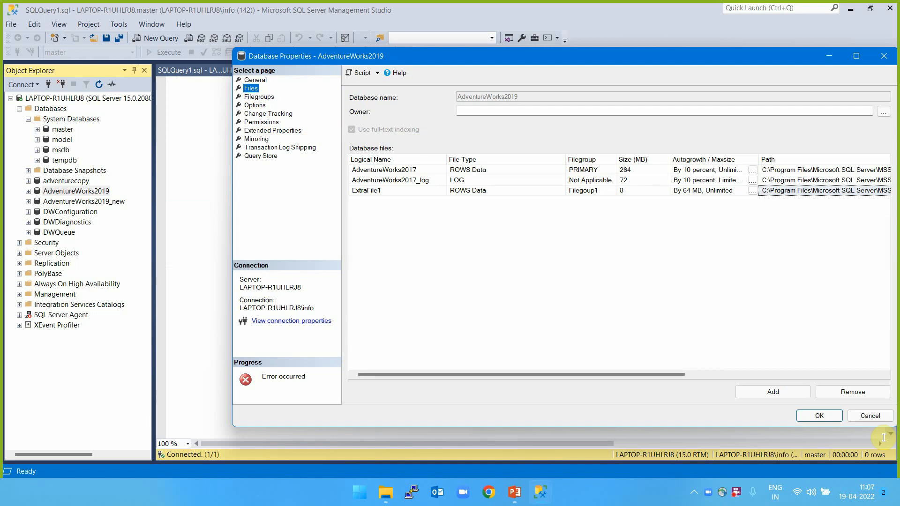
pyautogui.click(873, 418)
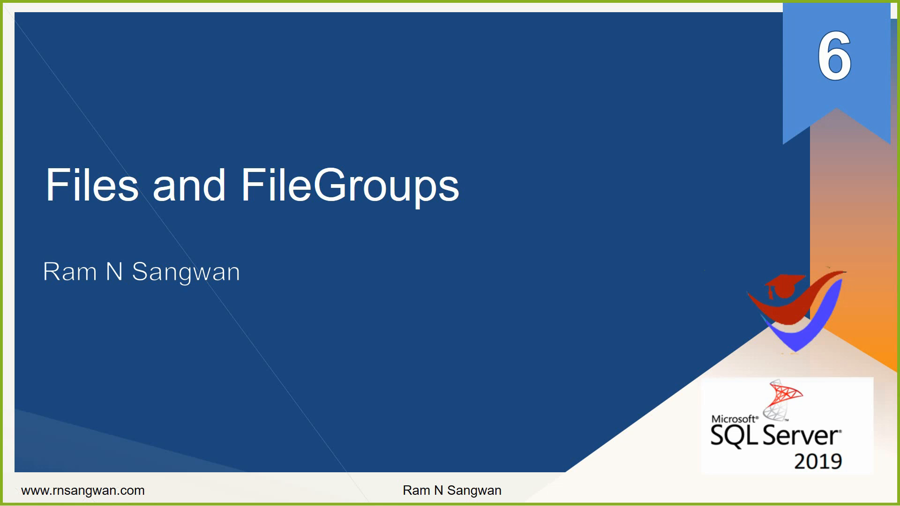
pyautogui.press('Right')
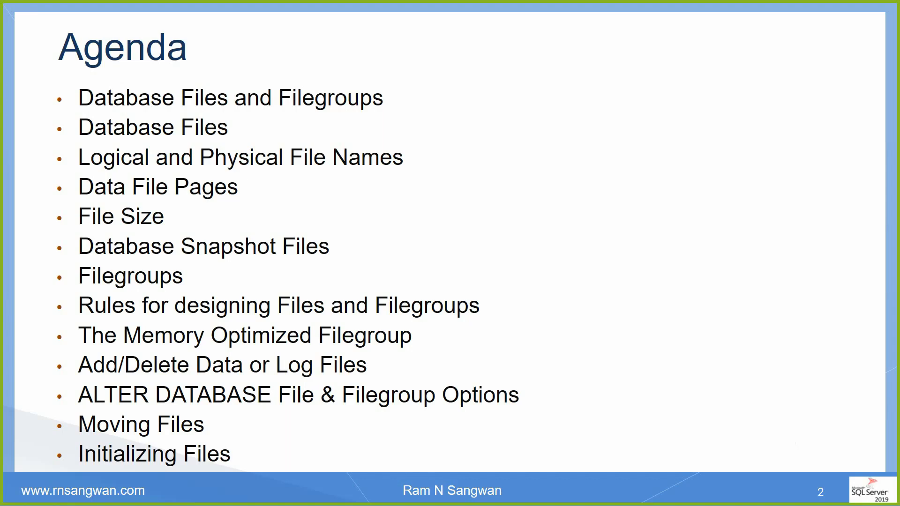